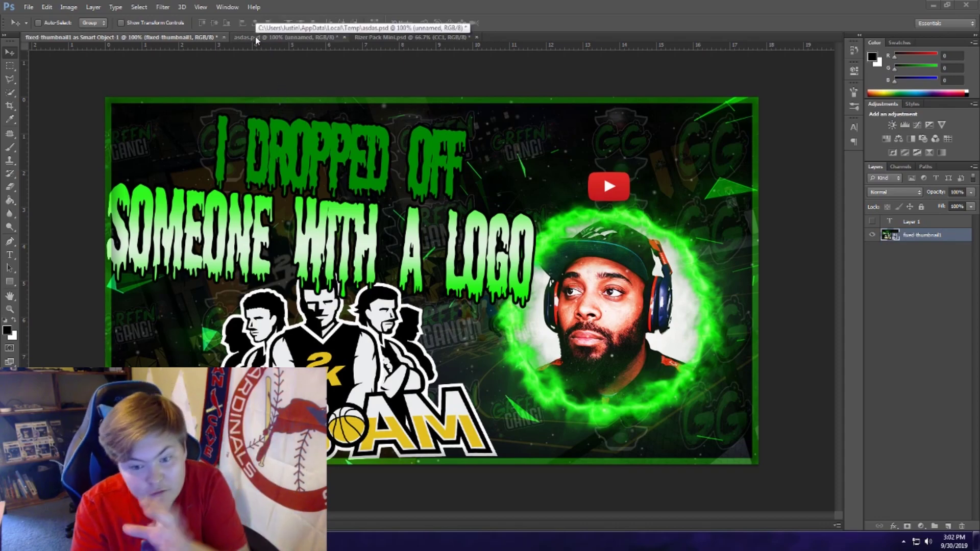
- Create a new blank 1280×720 document with a transparent background
click(28, 7)
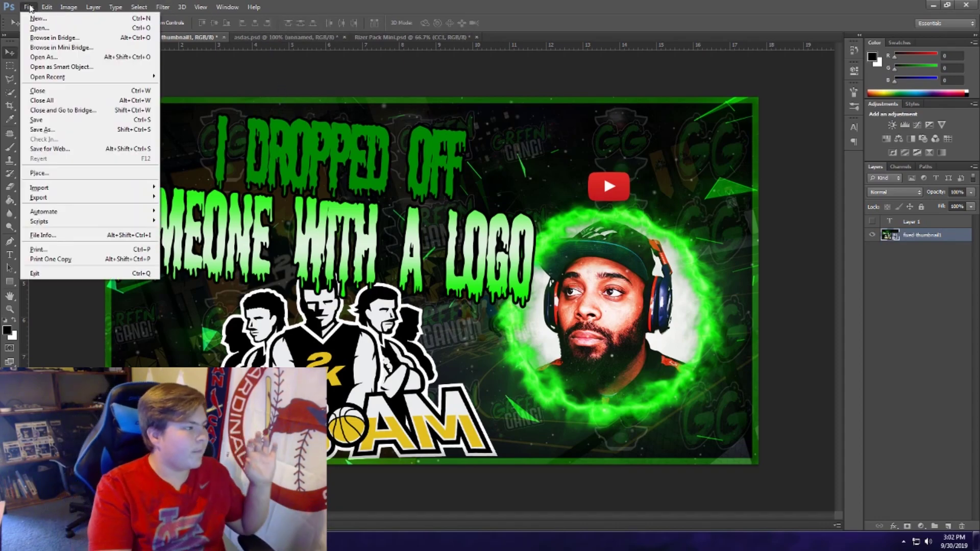
click(37, 18)
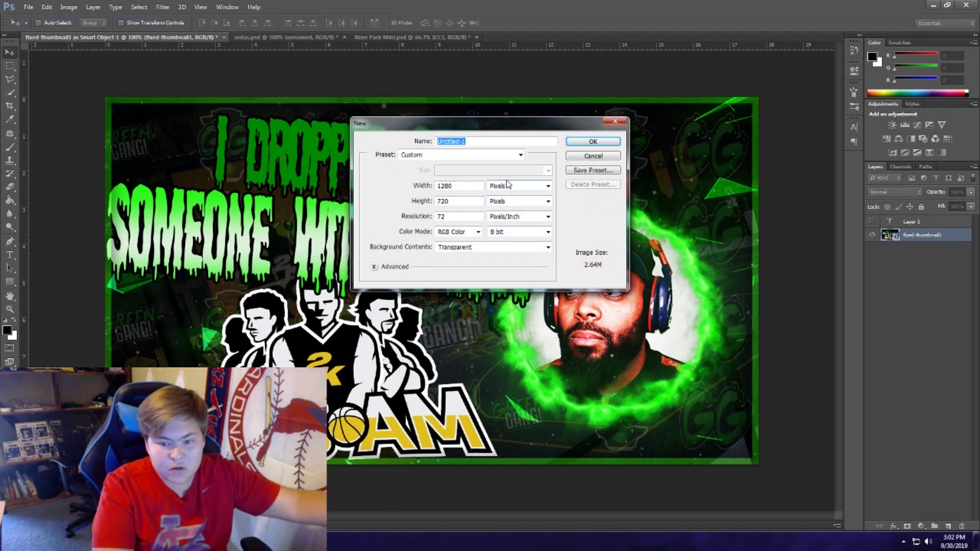
click(587, 142)
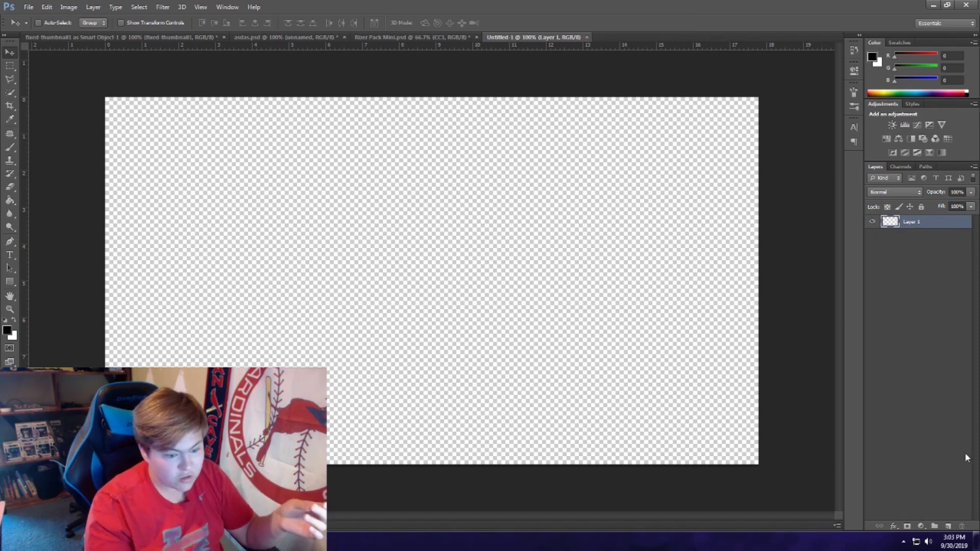
- Add an empty layer, undo it, and close the Untitled-1 document
click(949, 526)
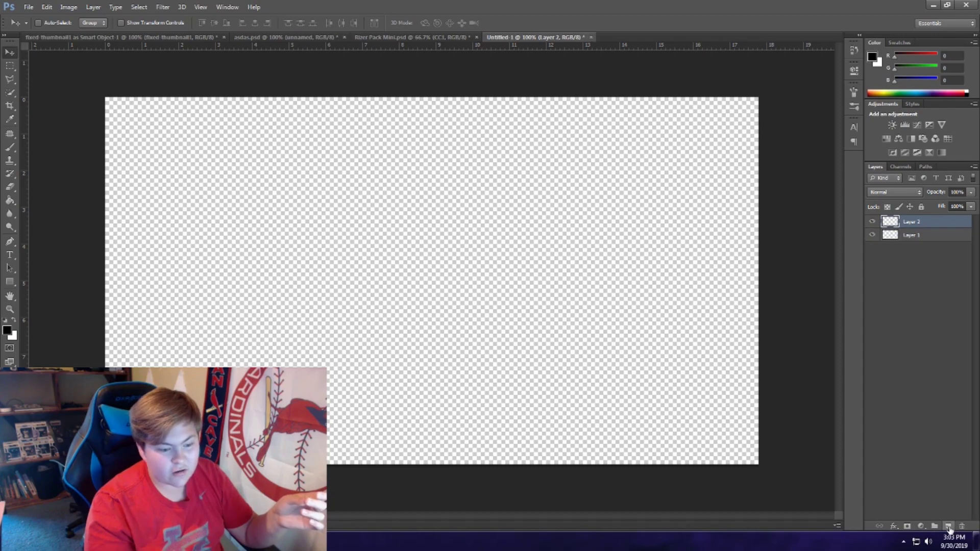
key(ctrl+z)
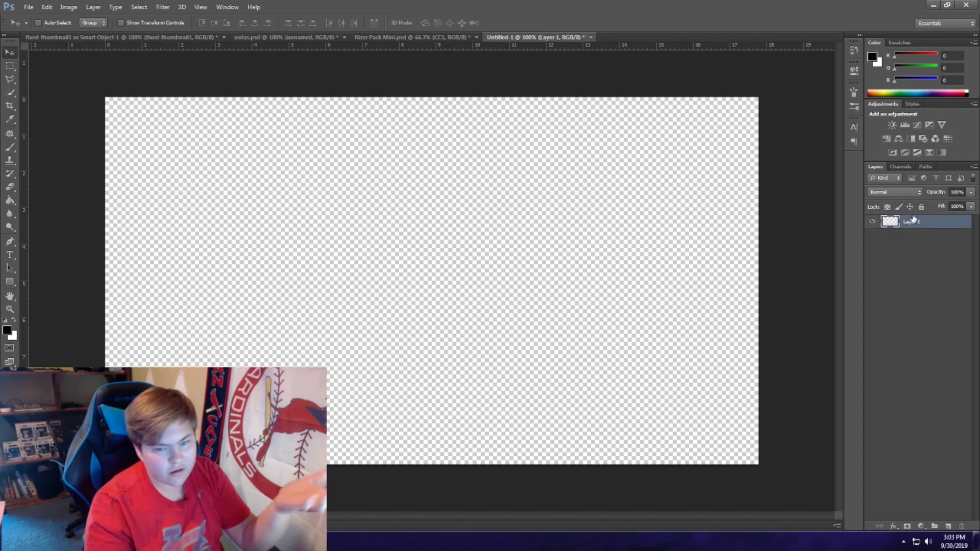
click(593, 36)
- Discard the blank canvas unsaved, switch to asdas.psd, and hide the portrait and green fire ring layers
click(466, 192)
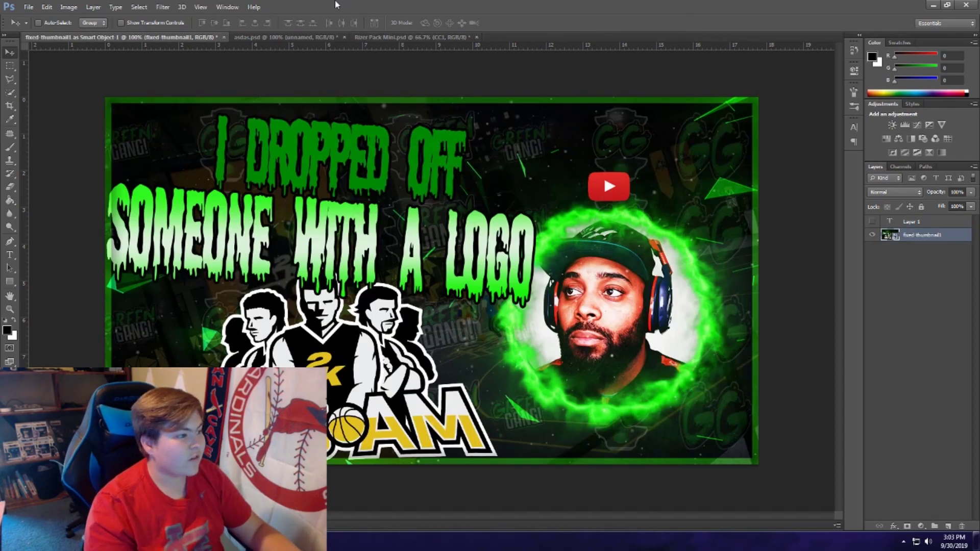
click(276, 37)
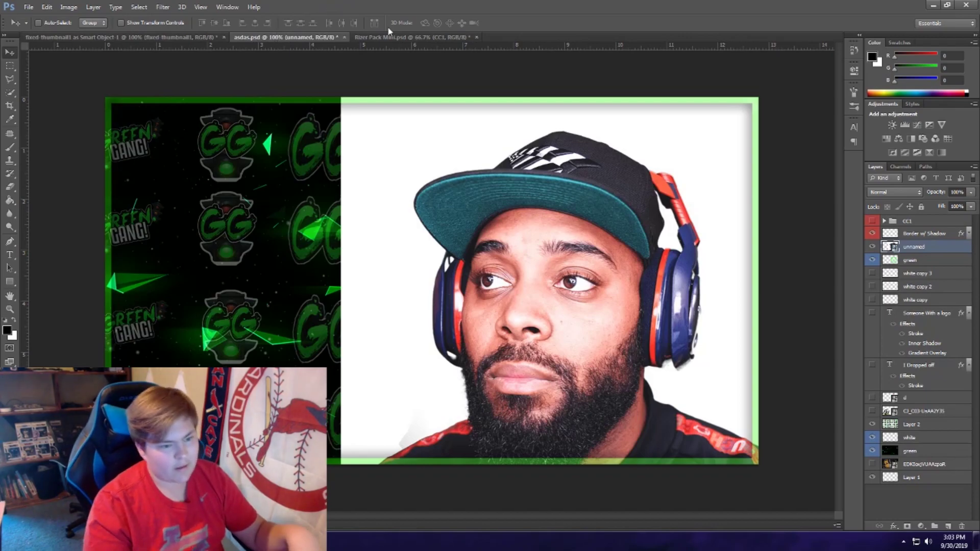
click(872, 246)
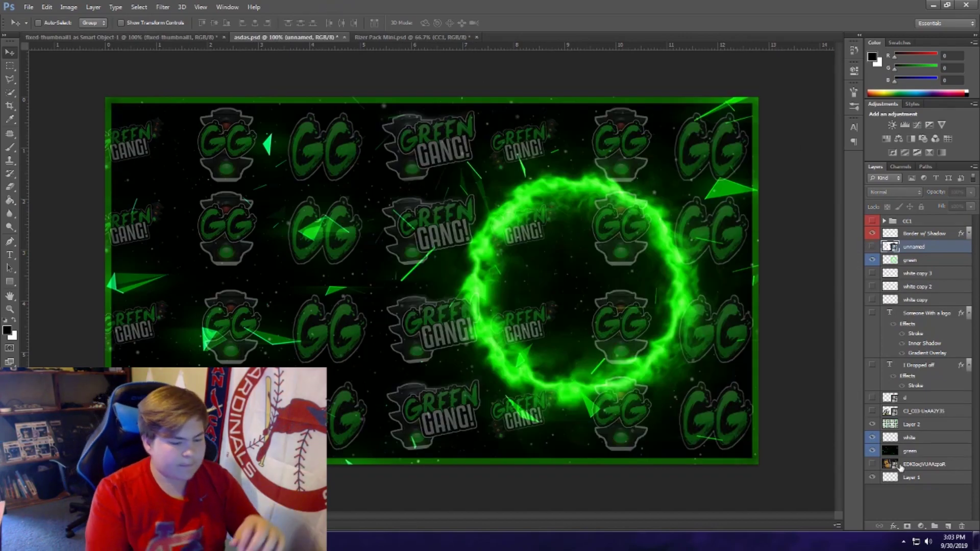
click(872, 260)
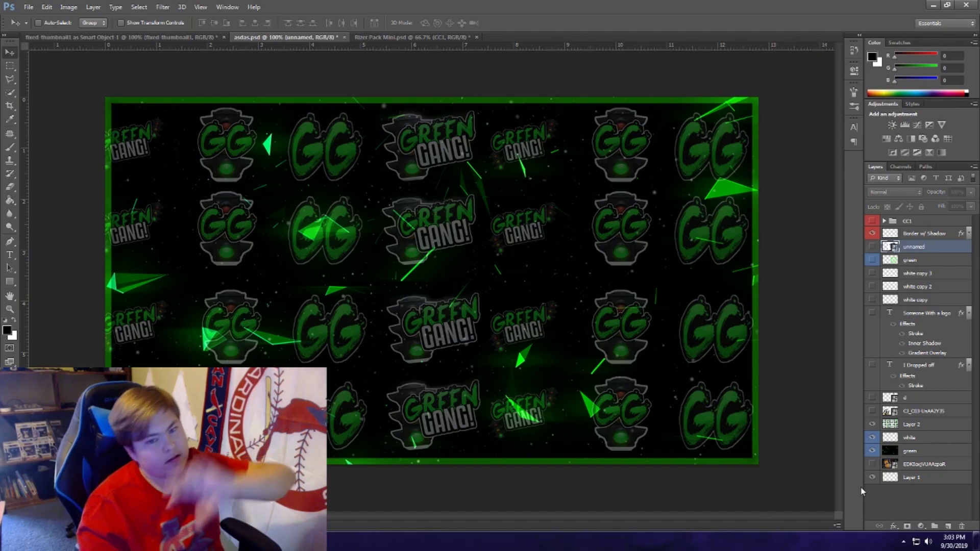
- Toggle the Border w/ Shadow layer's visibility to compare, then select that layer
click(874, 236)
click(872, 235)
click(871, 235)
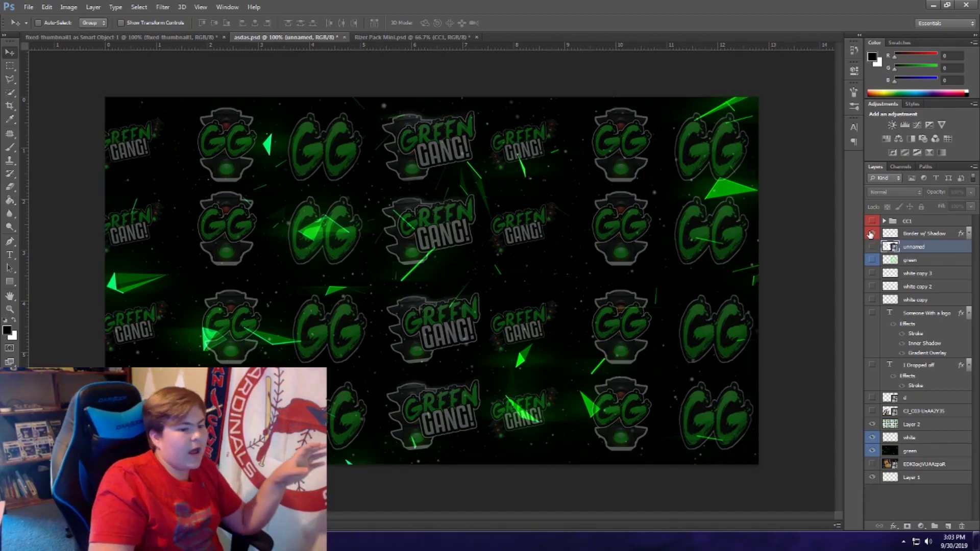
click(871, 235)
click(950, 236)
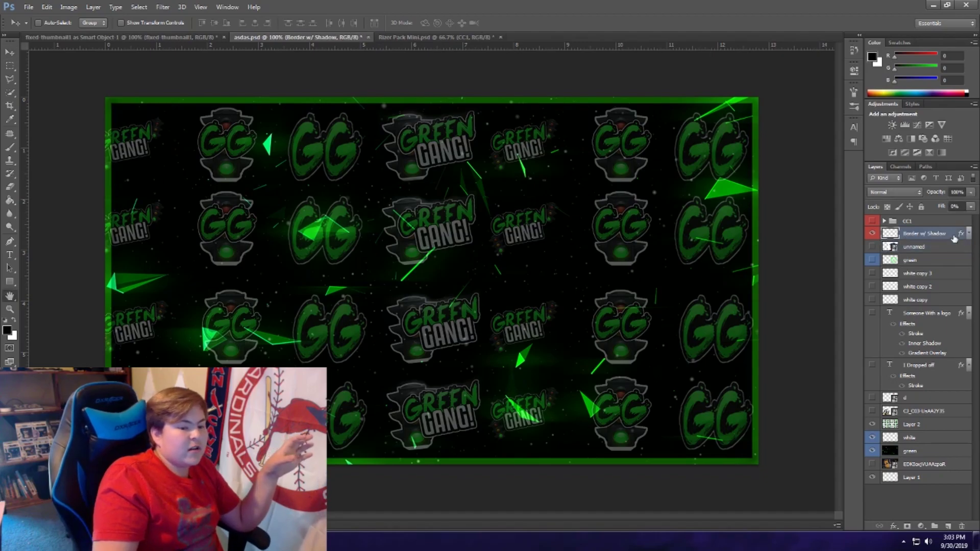
- Set the Border w/ Shadow layer's Inner Shadow colour to bright green #29f700
double_click(951, 236)
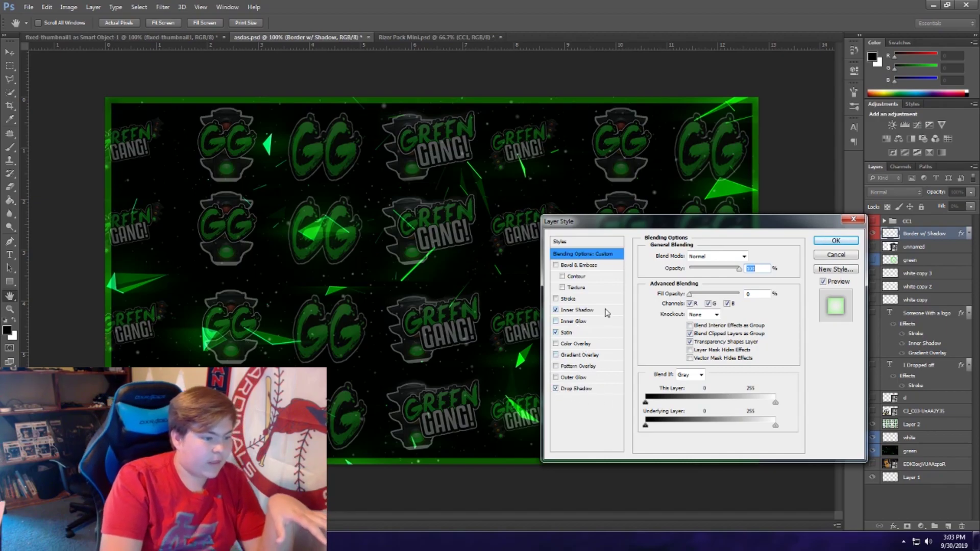
click(577, 310)
click(751, 258)
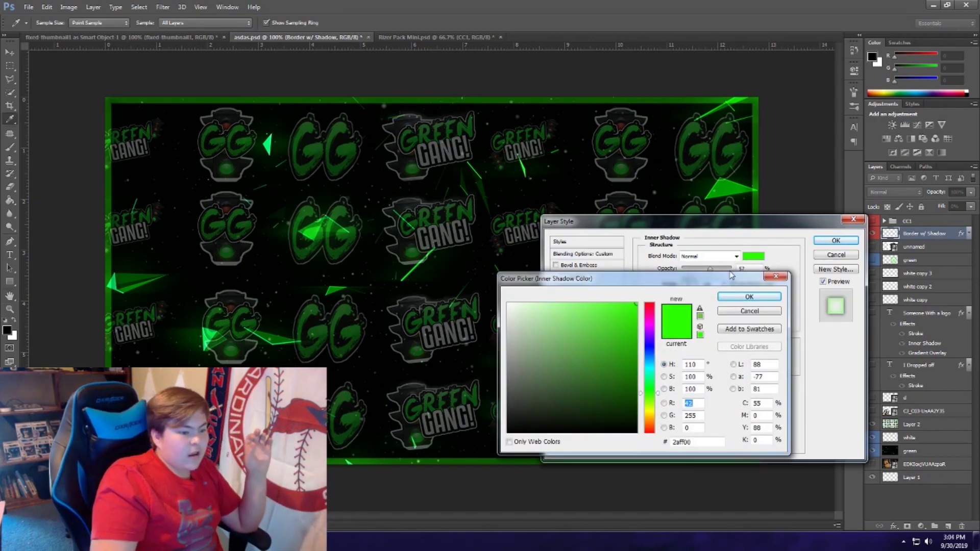
click(628, 307)
click(637, 304)
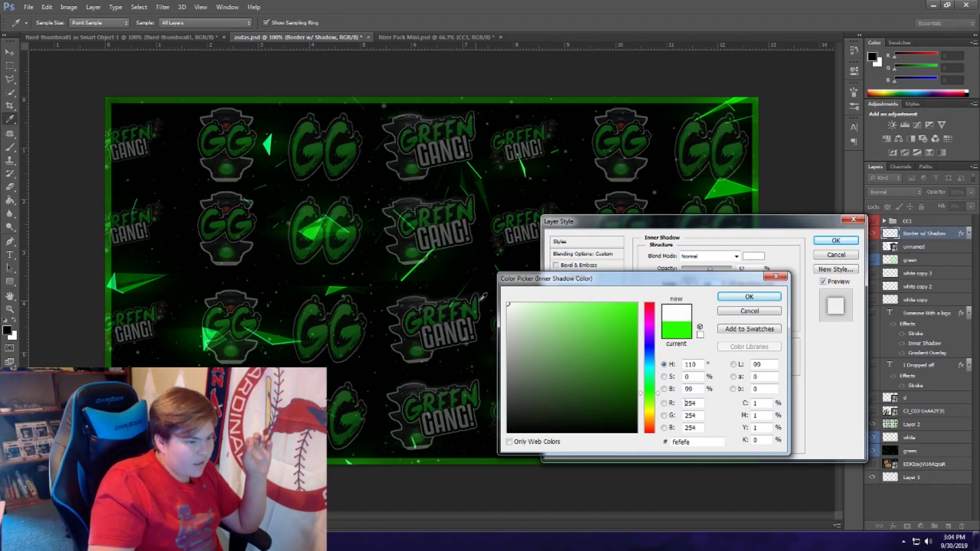
click(636, 307)
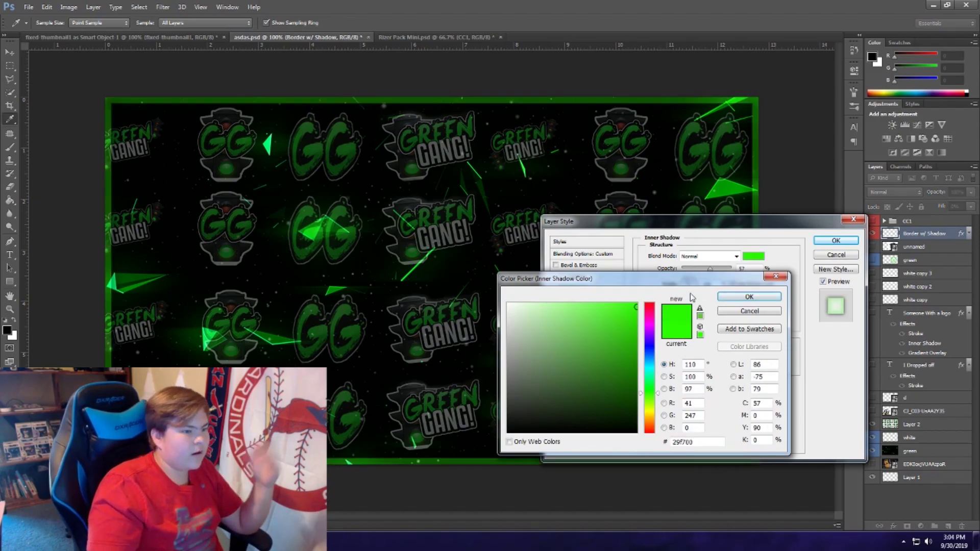
click(766, 297)
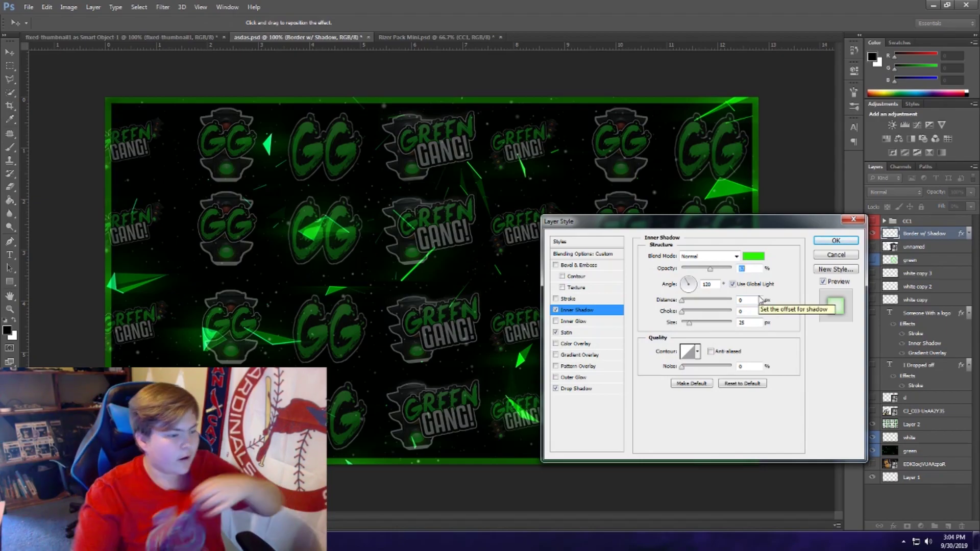
- Review the Satin and Drop Shadow settings, apply the layer style, and hide the border
click(596, 334)
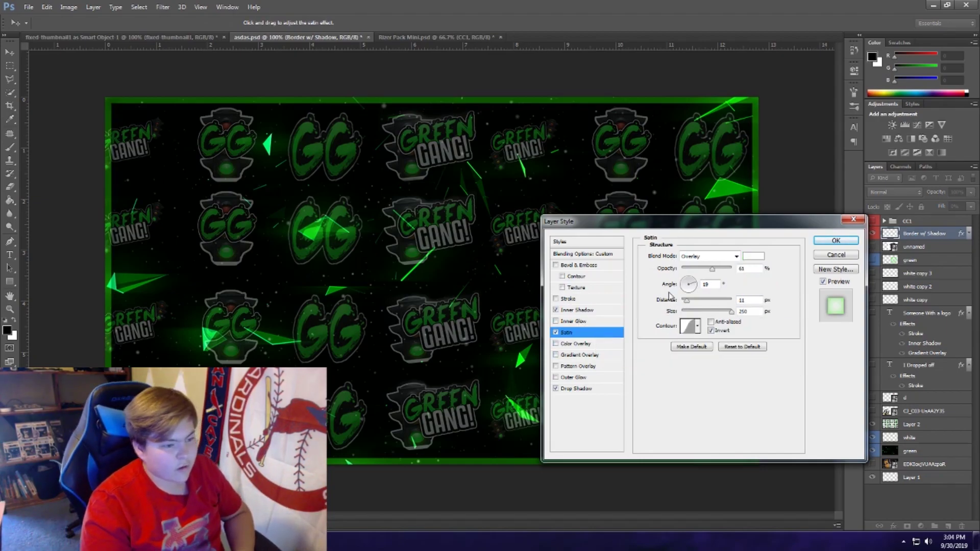
click(604, 386)
click(835, 240)
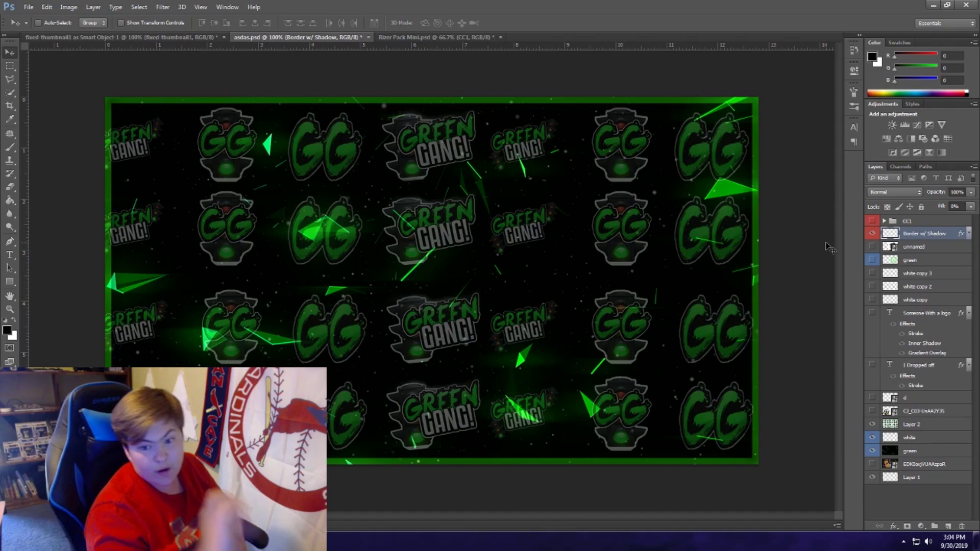
click(873, 233)
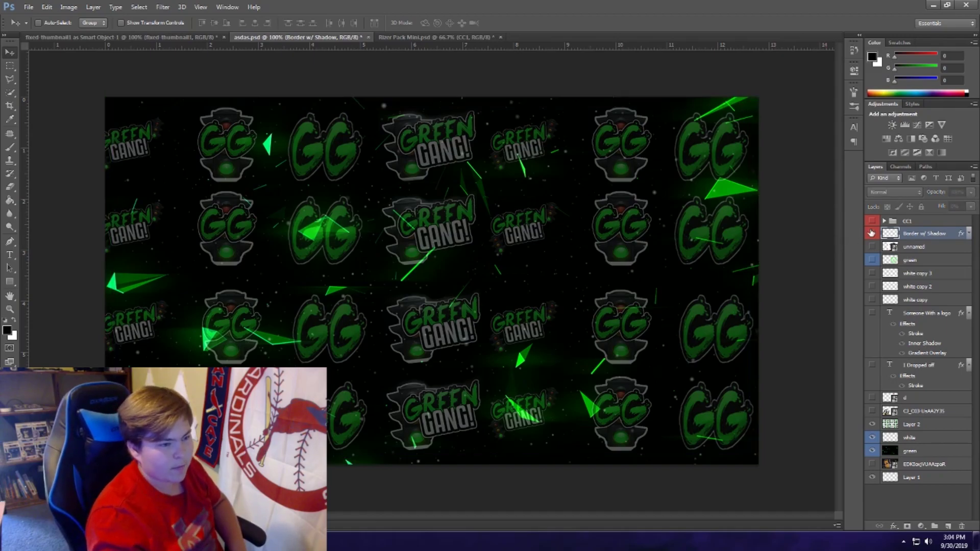
- Show the Border w/ Shadow and portrait layers again, undoing an accidental border move
click(873, 234)
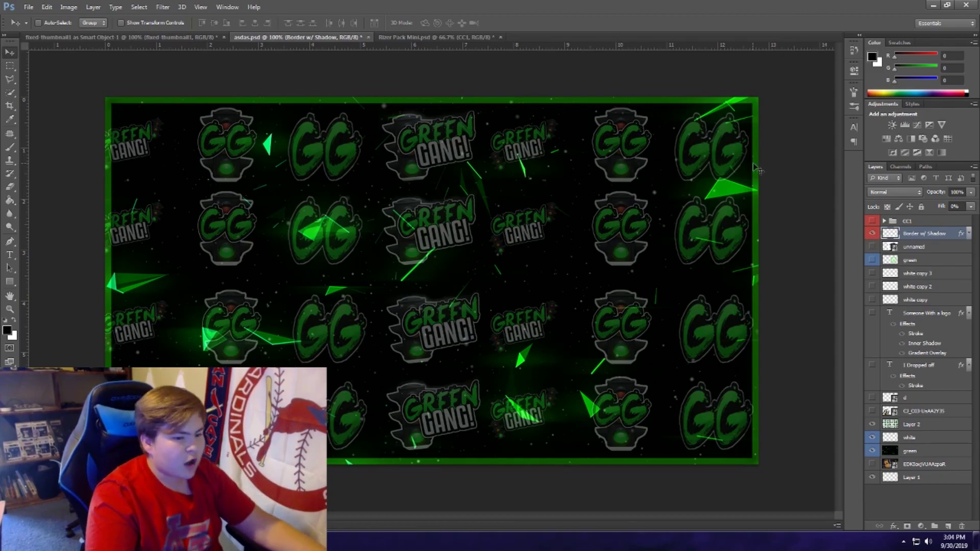
click(872, 246)
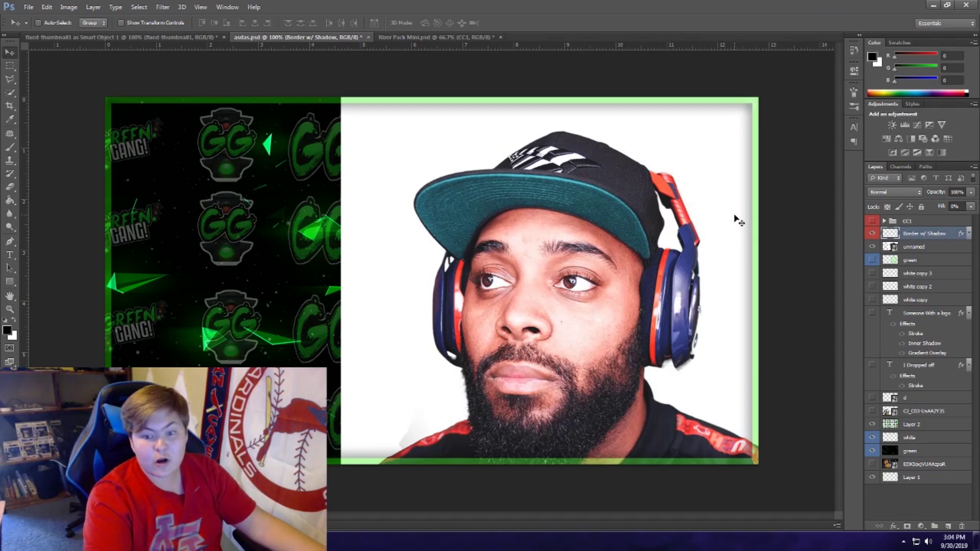
drag(598, 243, 570, 212)
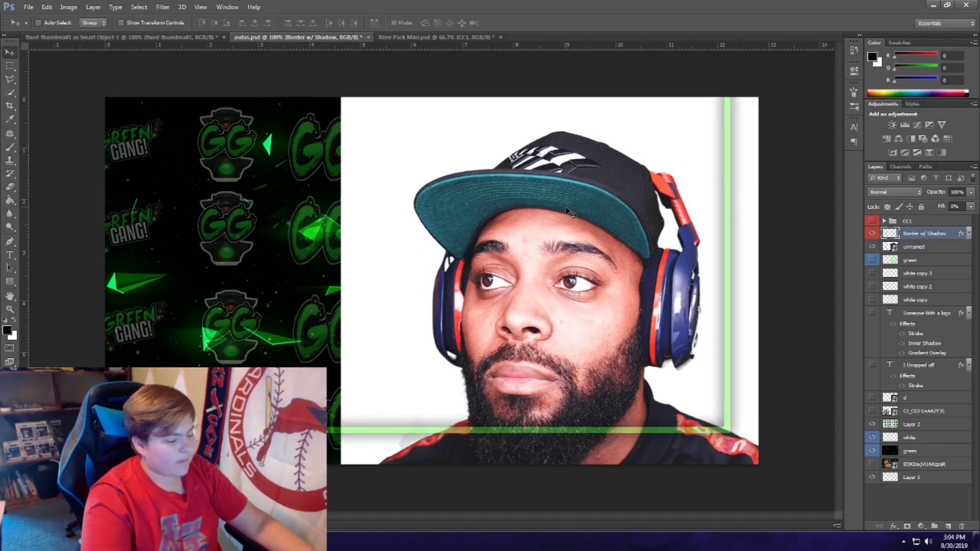
key(ctrl+z)
- Select the portrait layer, nudge it, and start scaling it to about 43% at lower right
click(927, 246)
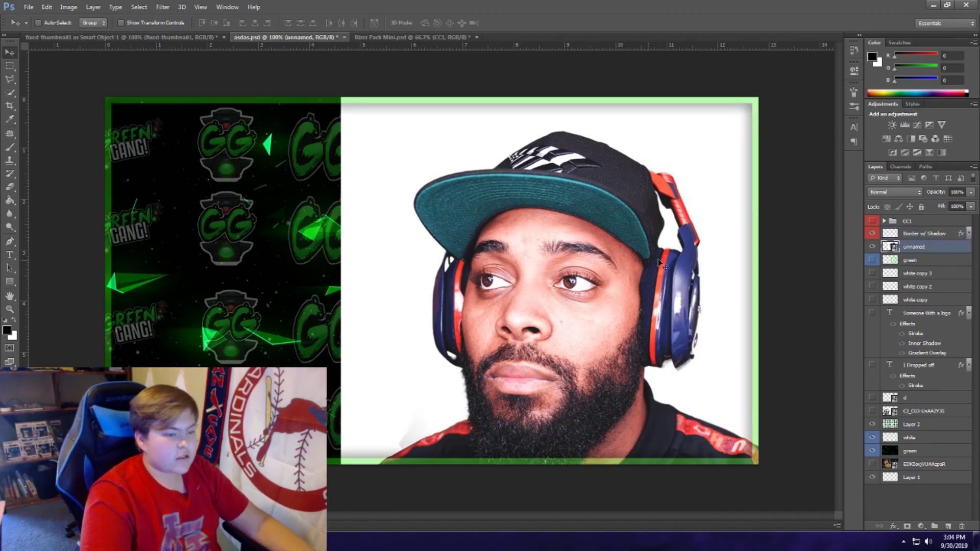
mouse_move(569, 281)
mouse_down()
mouse_move(554, 259)
mouse_move(560, 278)
mouse_up()
key(ctrl+t)
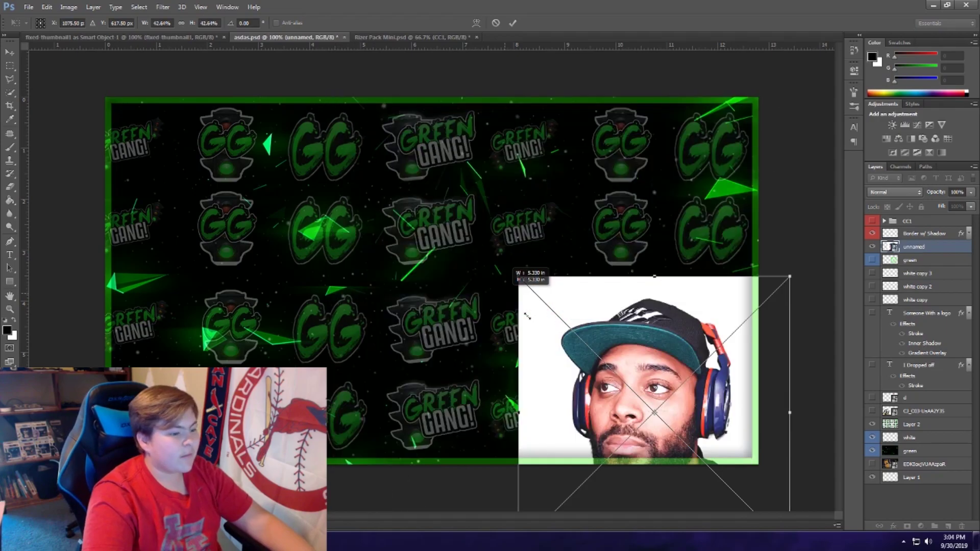